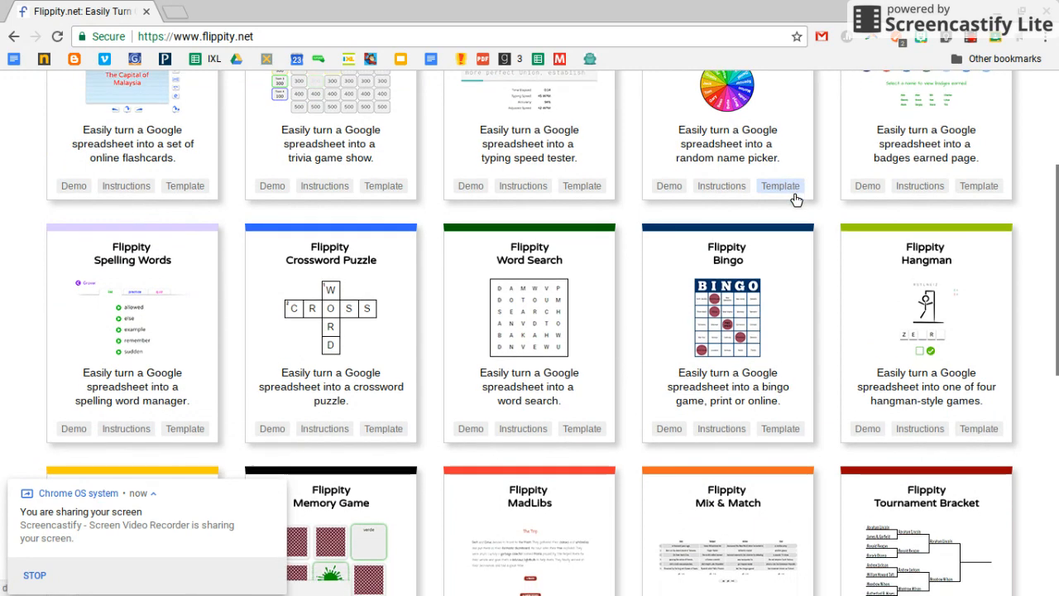
{"action": "scroll", "coordinate": [785, 170], "scroll_direction": "down", "scroll_amount": 1}
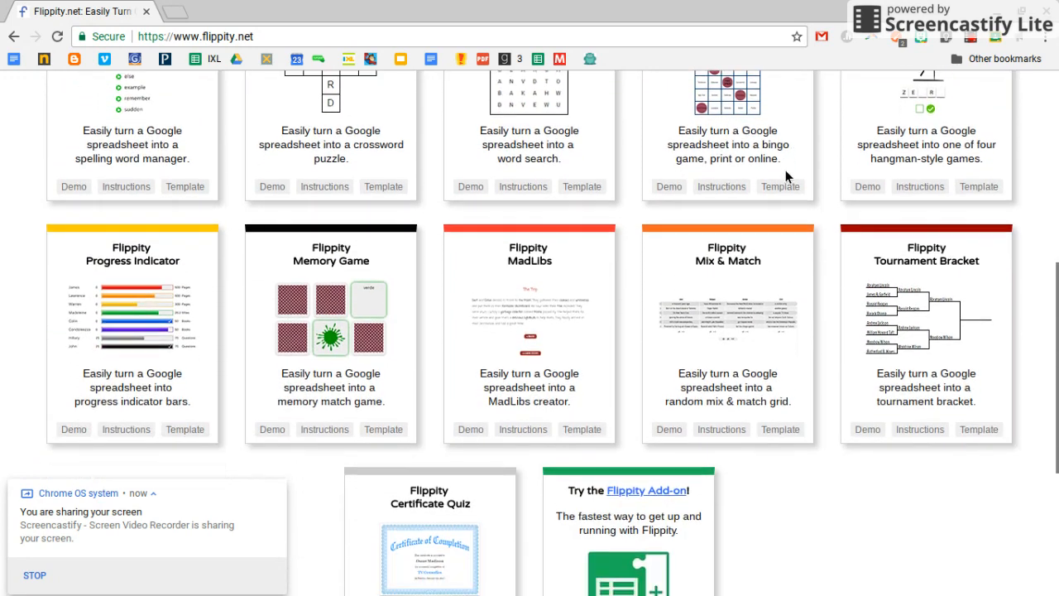
Create a blank Google Sheets spreadsheet in a new browser tab
{"action": "left_click", "coordinate": [177, 11]}
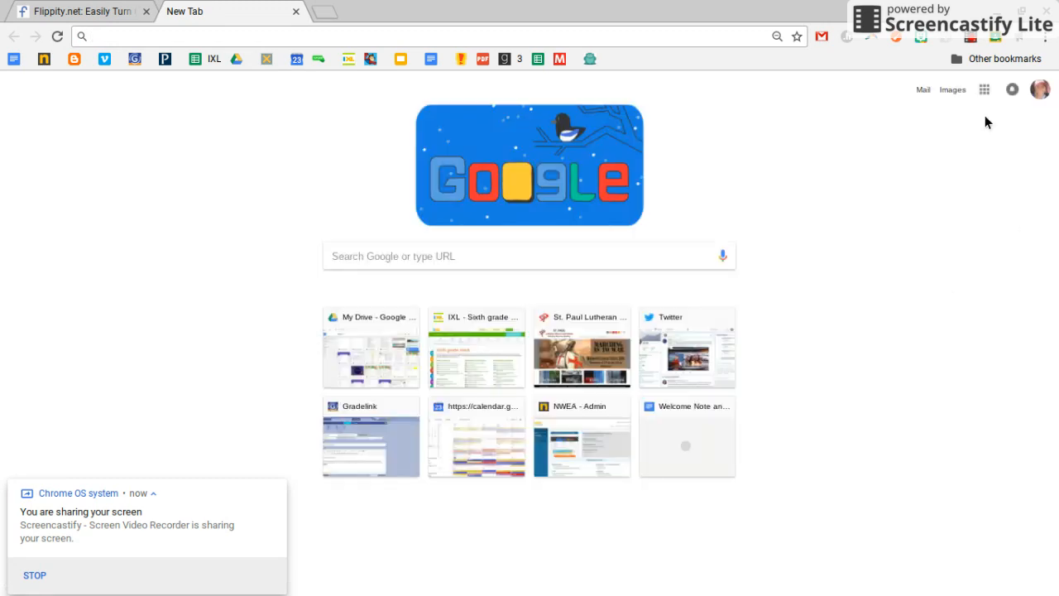
{"action": "left_click", "coordinate": [985, 91]}
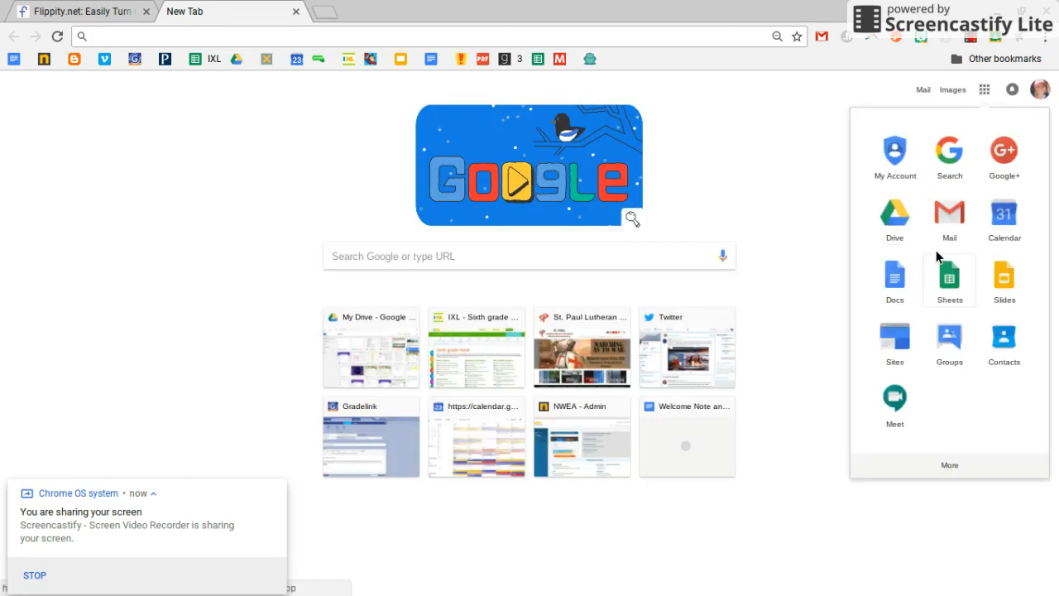
{"action": "left_click", "coordinate": [958, 286]}
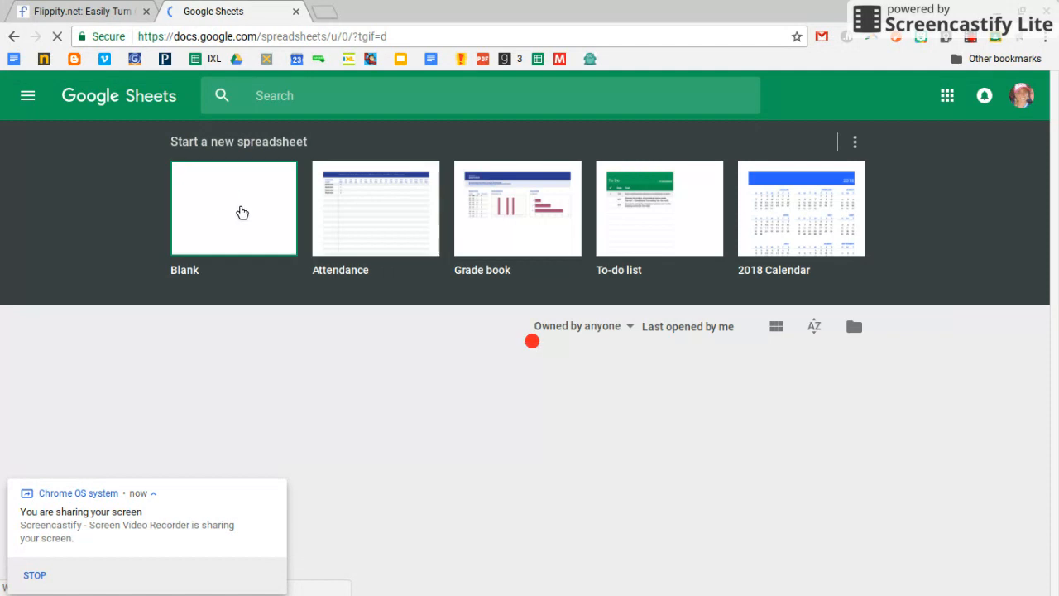
{"action": "left_click", "coordinate": [240, 212]}
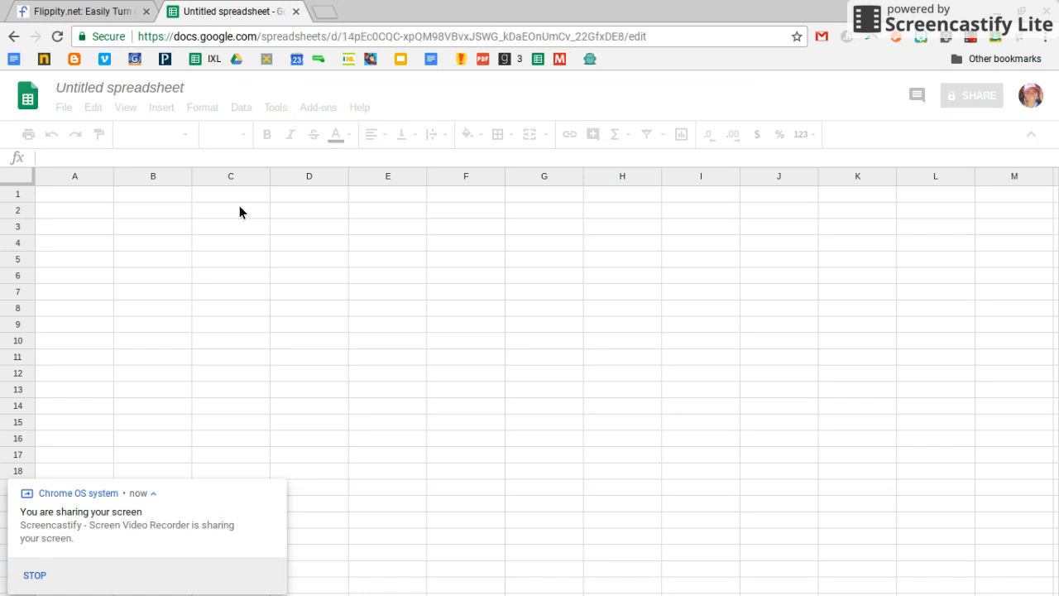
Load the Flippity Flashcards template into the blank spreadsheet with the Flippity add-on and dismiss its URL dialog
{"action": "left_click", "coordinate": [315, 109]}
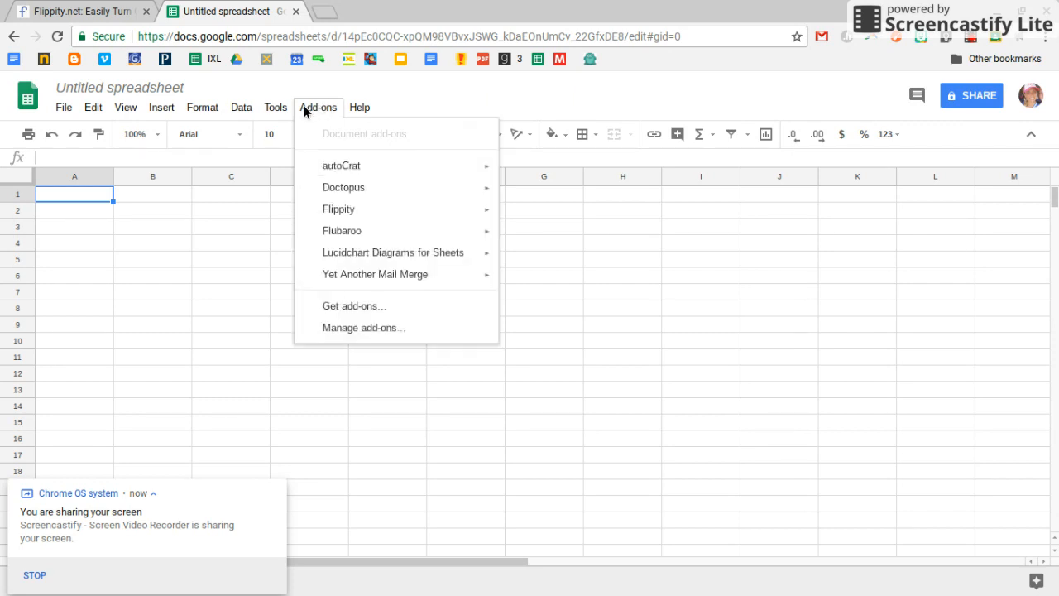
{"action": "mouse_move", "coordinate": [354, 215]}
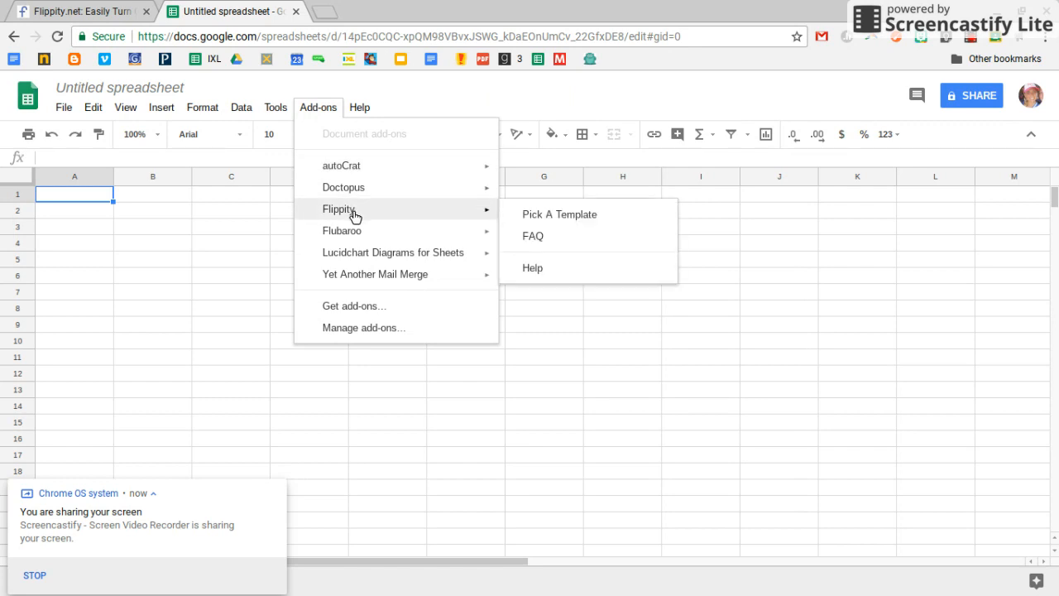
{"action": "left_click", "coordinate": [537, 215]}
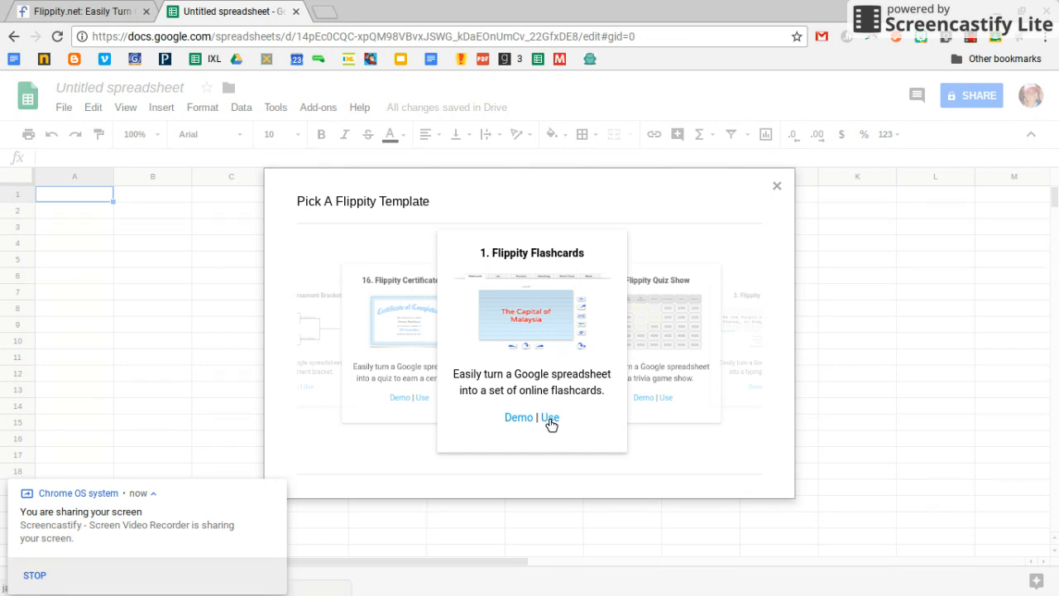
{"action": "left_click", "coordinate": [551, 418]}
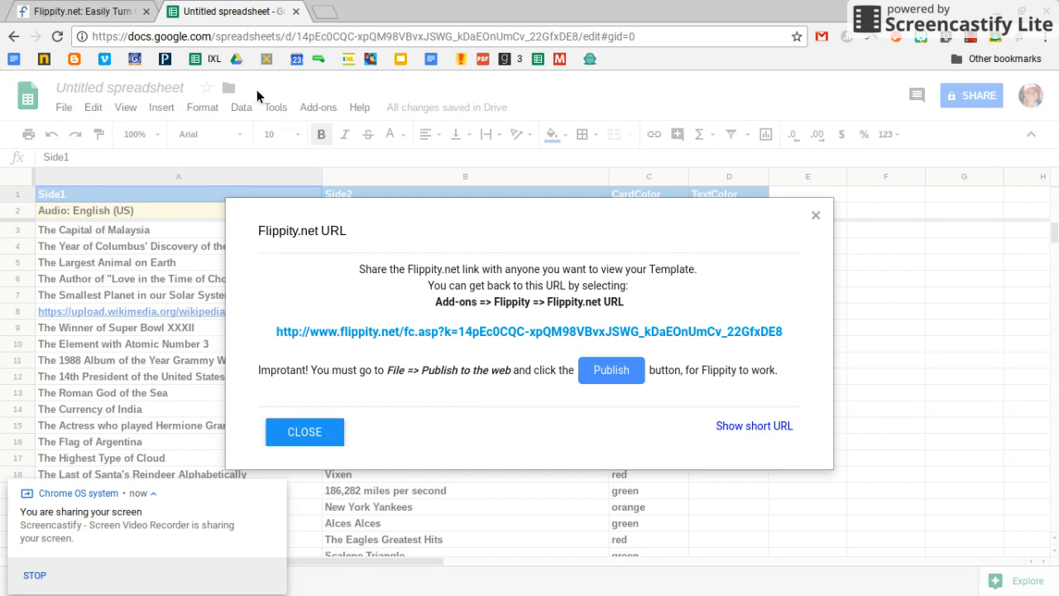
{"action": "left_click", "coordinate": [300, 440]}
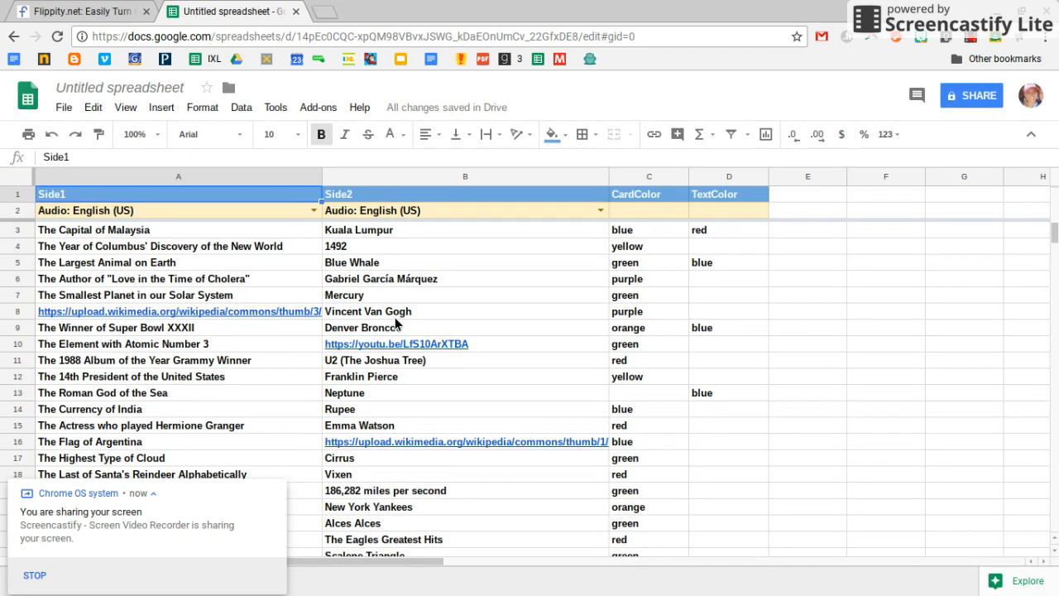
Replace the first flashcard's Side1 text in cell A3 with "What is first book of the Bible?"
{"action": "left_click", "coordinate": [247, 235]}
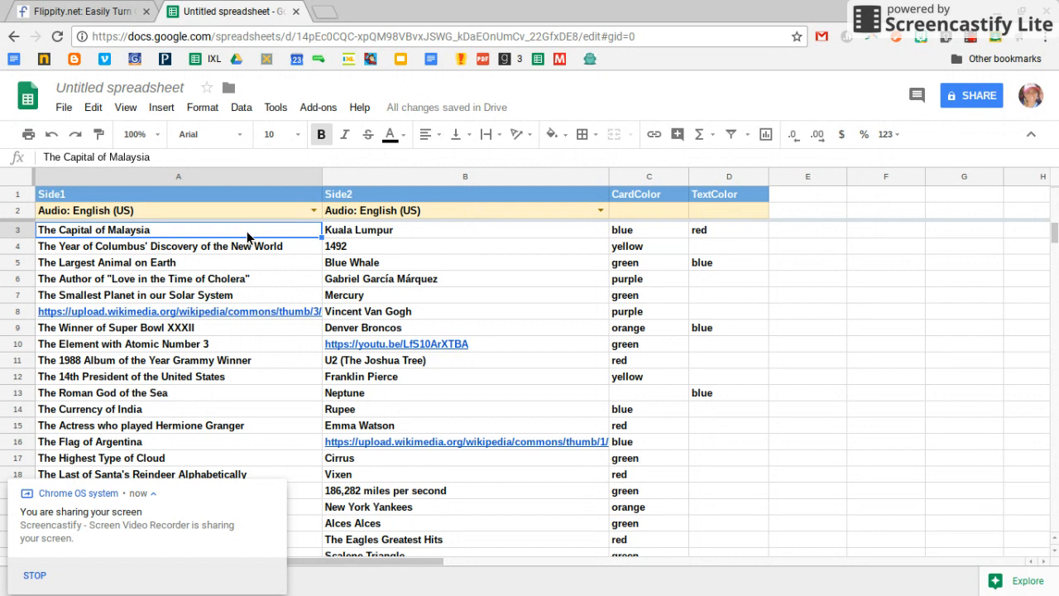
{"action": "type", "text": "Whatis"}
{"action": "key", "text": "BackSpace"}
{"action": "key", "text": "BackSpace"}
{"action": "key", "text": "BackSpace"}
{"action": "type", "text": "is thirs"}
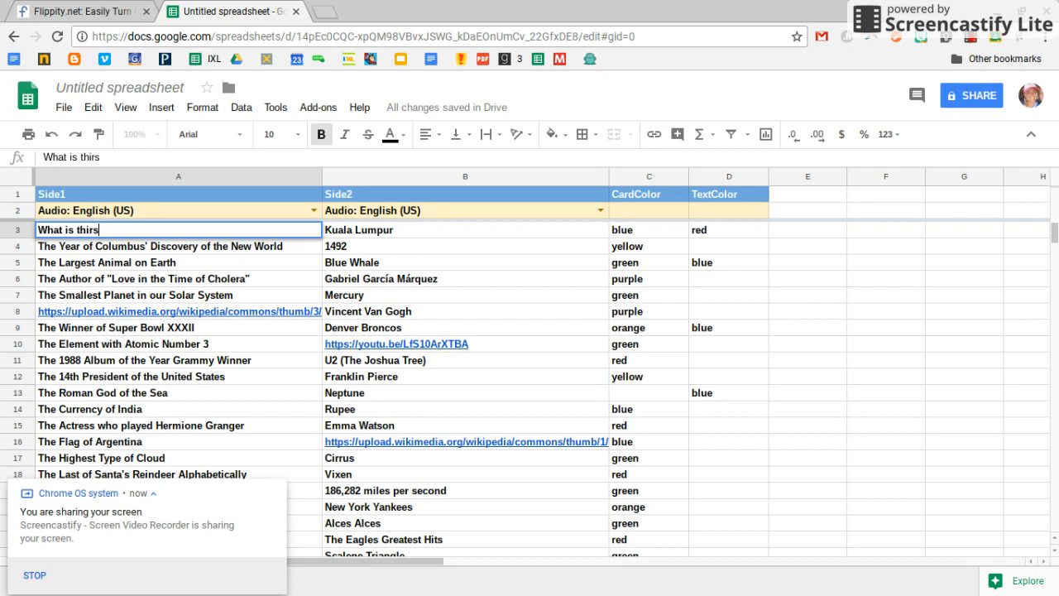
{"action": "key", "text": "BackSpace"}
{"action": "key", "text": "BackSpace"}
{"action": "key", "text": "BackSpace"}
{"action": "key", "text": "BackSpace"}
{"action": "key", "text": "BackSpace"}
{"action": "type", "text": "first book of the Bible?"}
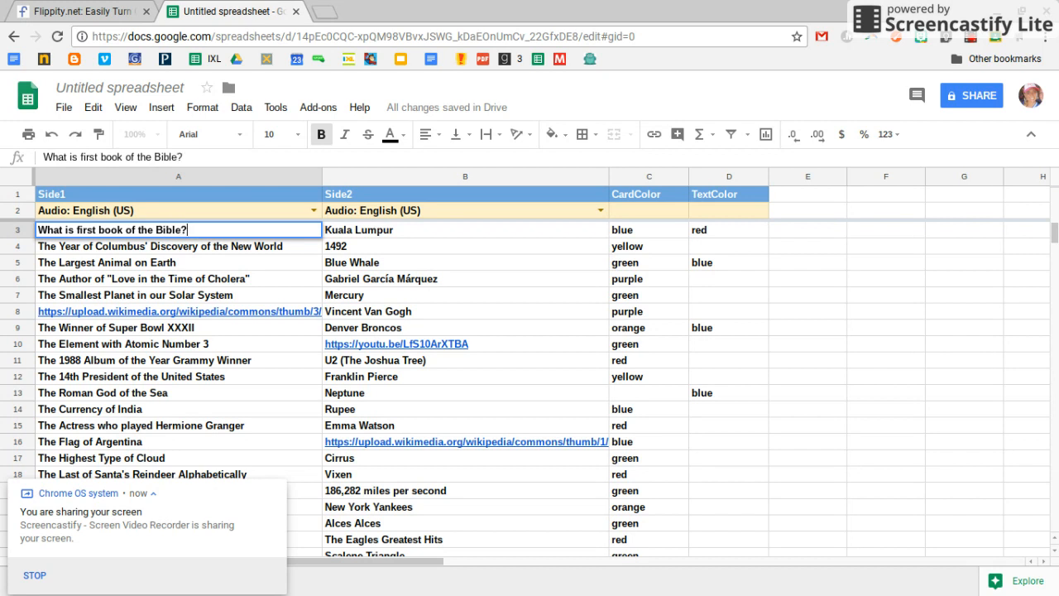
Enter "Genesis" as the first flashcard's Side2 answer in cell B3
{"action": "key", "text": "Tab"}
{"action": "type", "text": "Genis"}
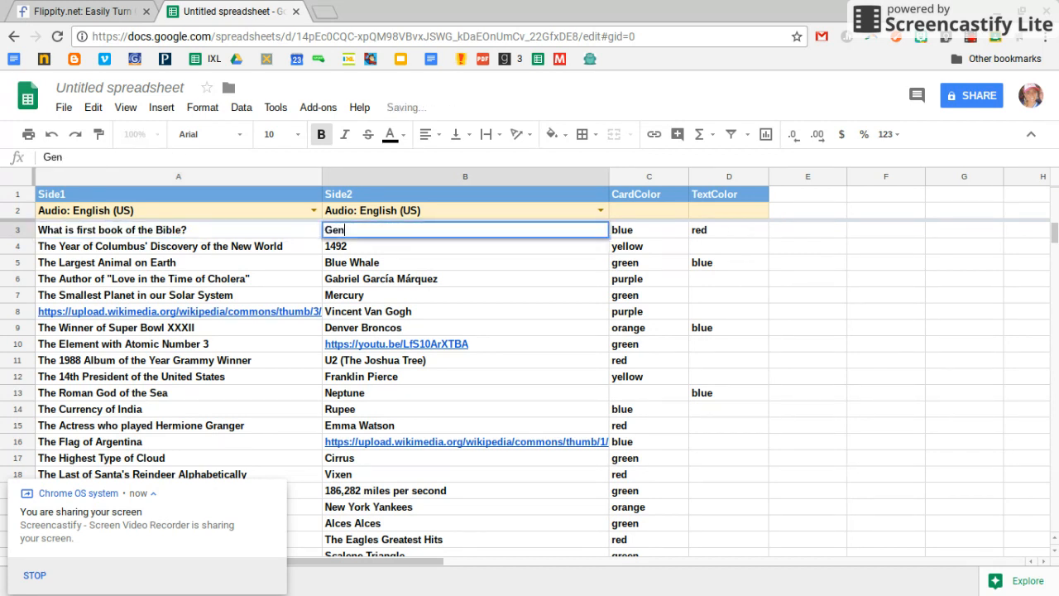
{"action": "key", "text": "BackSpace"}
{"action": "key", "text": "BackSpace"}
{"action": "type", "text": "esis"}
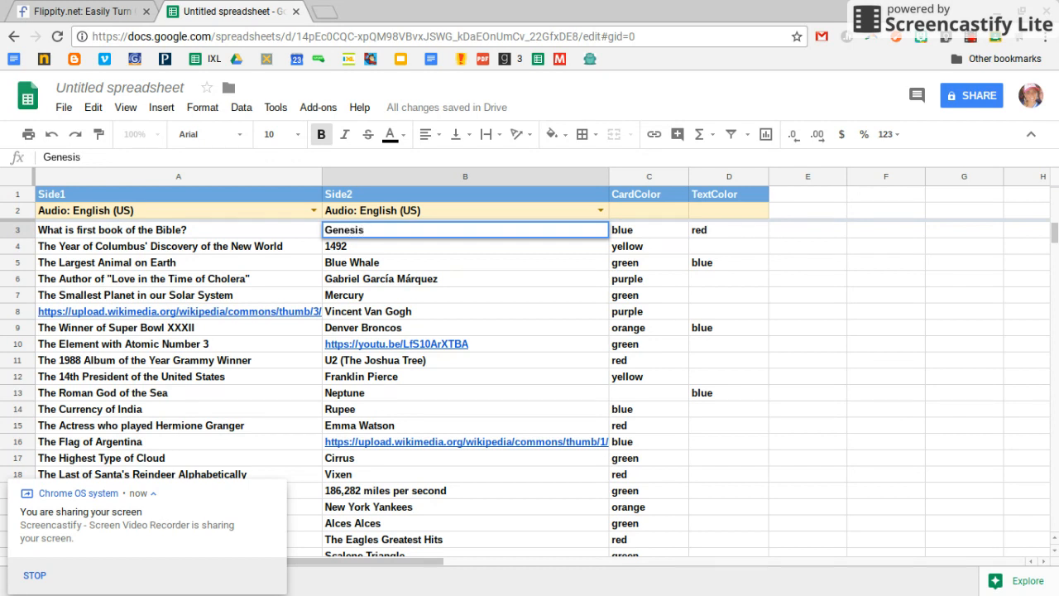
{"action": "left_click", "coordinate": [185, 246]}
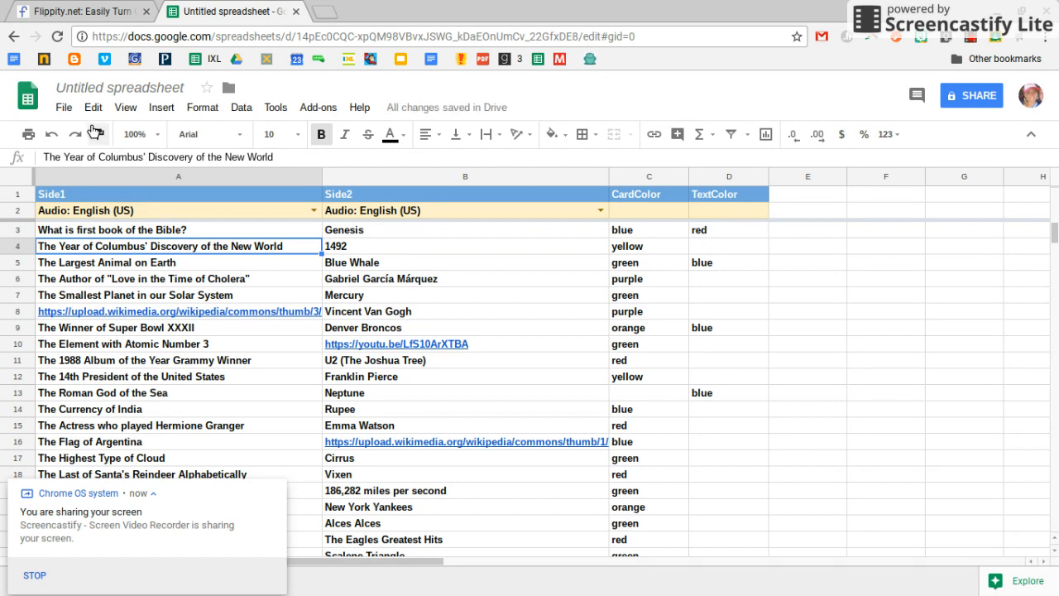
Publish the entire document to the web as a web page and confirm the publication
{"action": "left_click", "coordinate": [64, 108]}
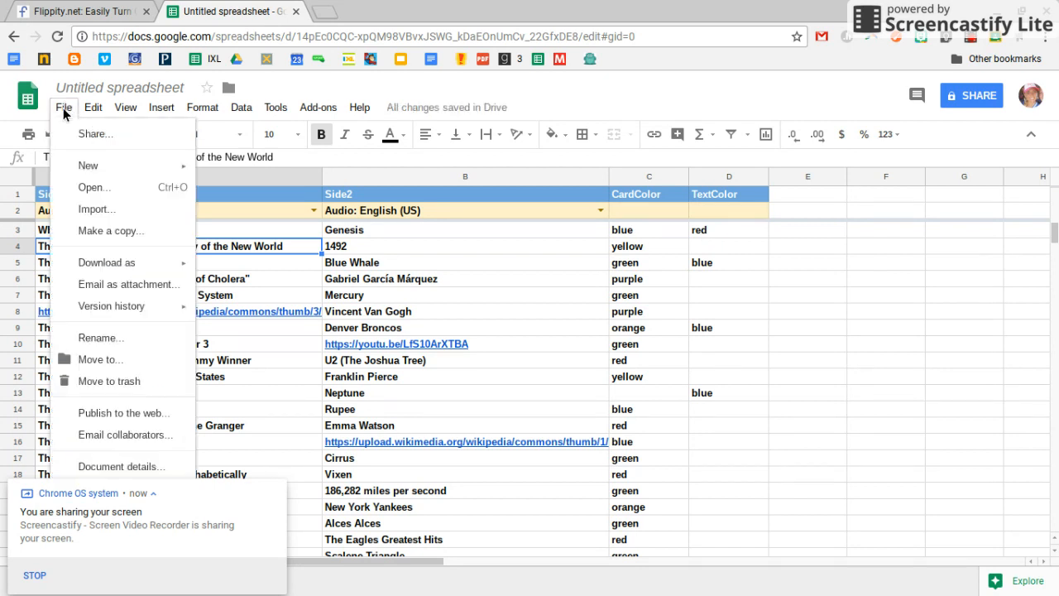
{"action": "left_click", "coordinate": [122, 413]}
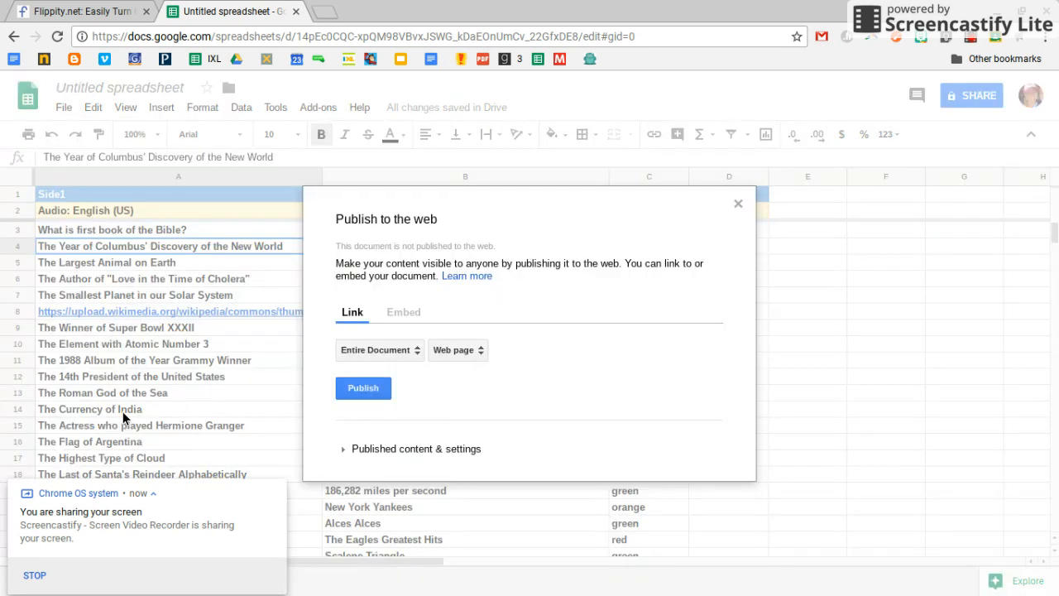
{"action": "left_click", "coordinate": [352, 392]}
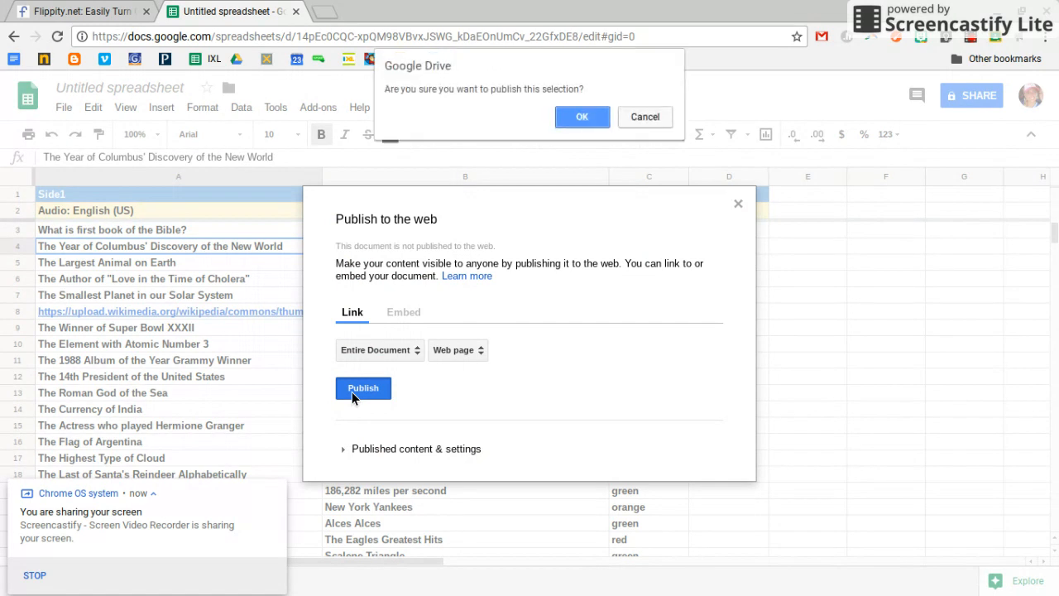
{"action": "left_click", "coordinate": [589, 121]}
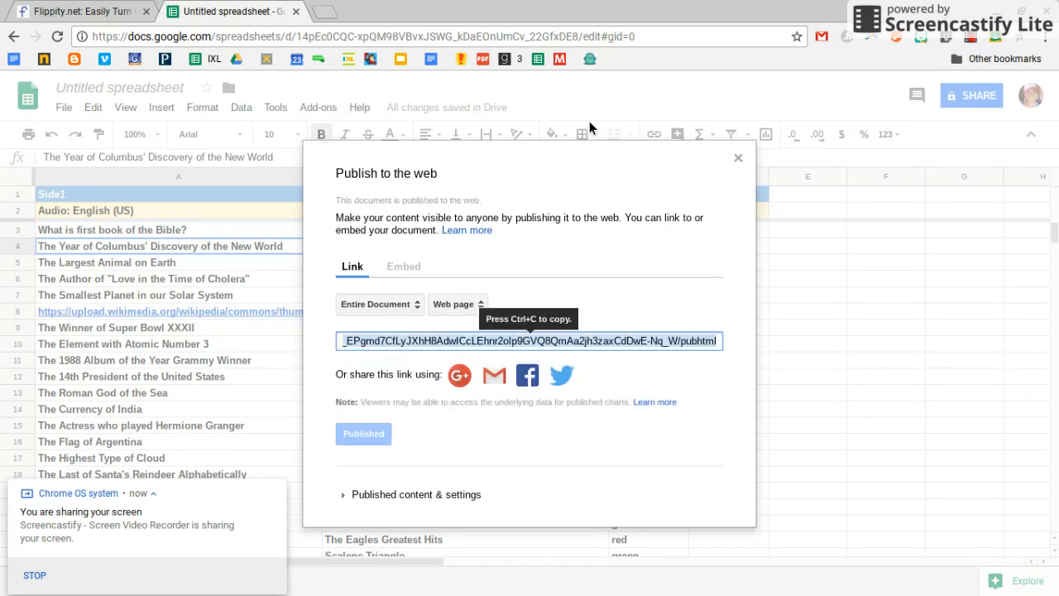
Review the published content settings and the embed code, and close the publishing dialog
{"action": "left_click", "coordinate": [439, 494]}
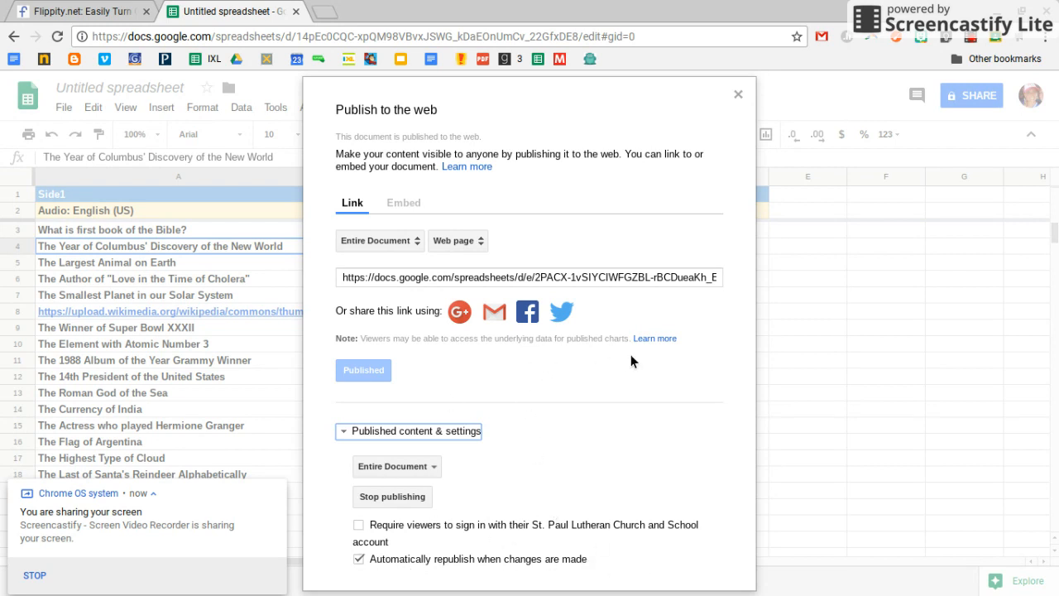
{"action": "left_click", "coordinate": [411, 206]}
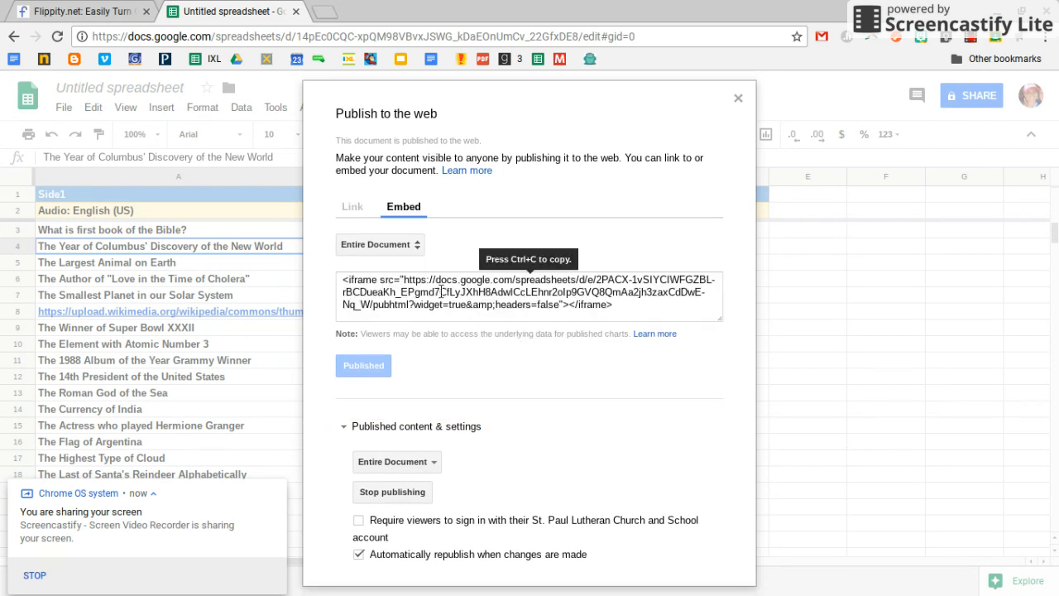
{"action": "left_click", "coordinate": [738, 99]}
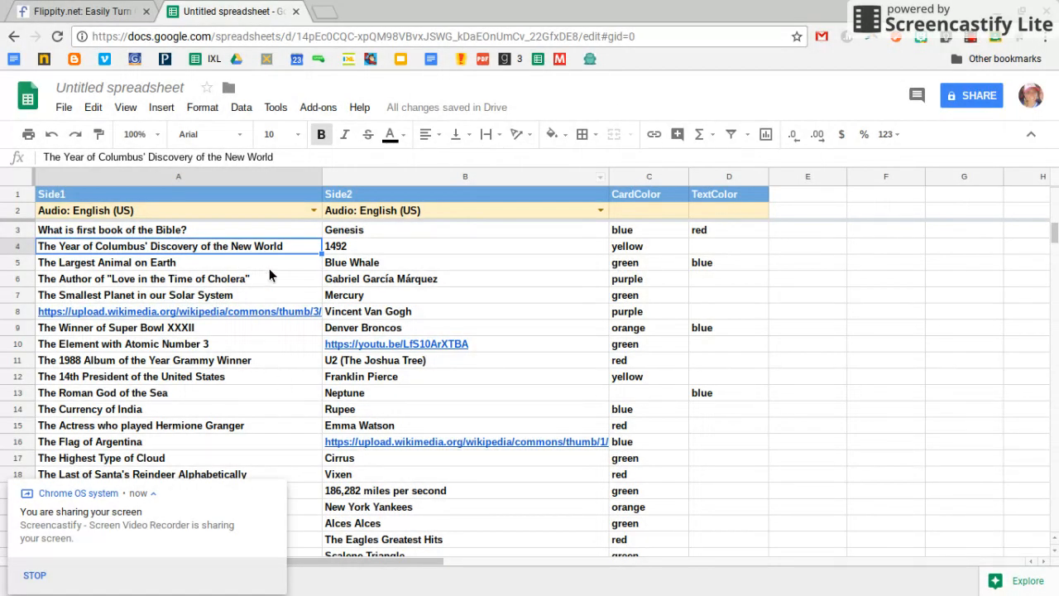
Get the Flippity.net URL from the Flippity add-on and open the finished flashcards page with it
{"action": "left_click", "coordinate": [318, 108]}
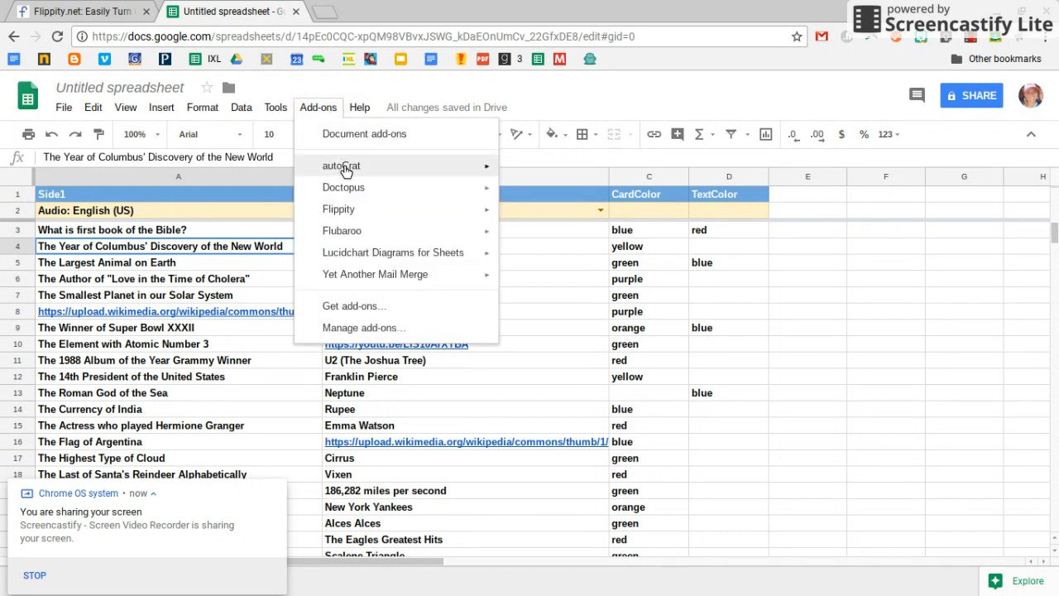
{"action": "mouse_move", "coordinate": [356, 211]}
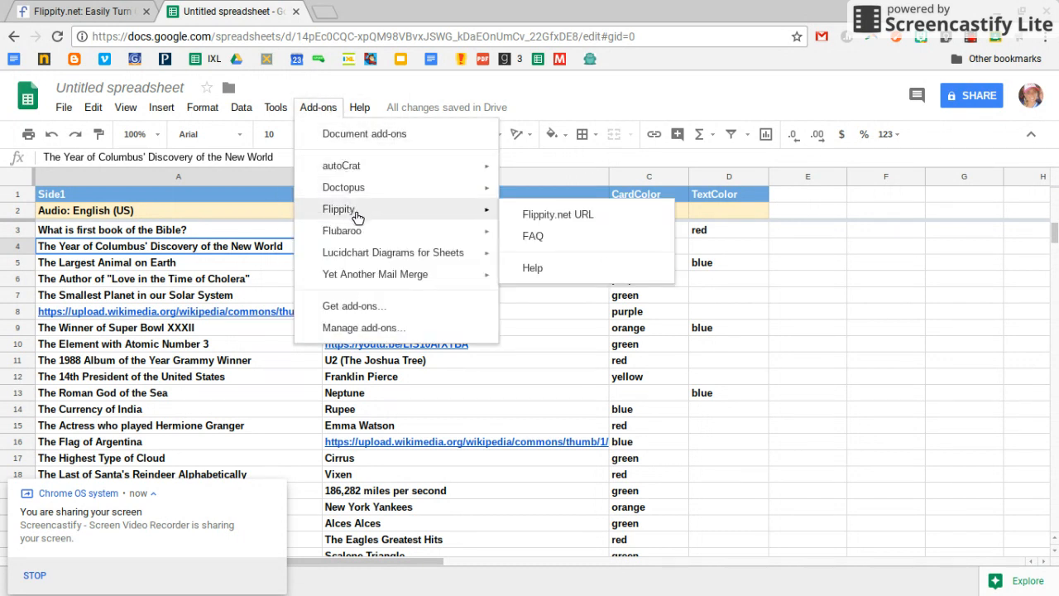
{"action": "left_click", "coordinate": [523, 219]}
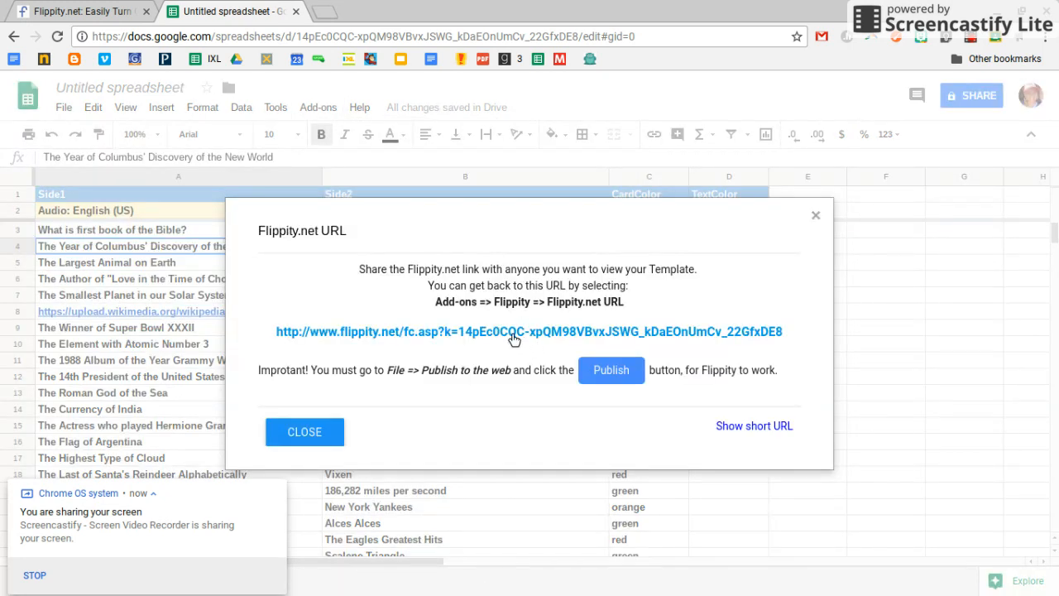
{"action": "left_click", "coordinate": [383, 338]}
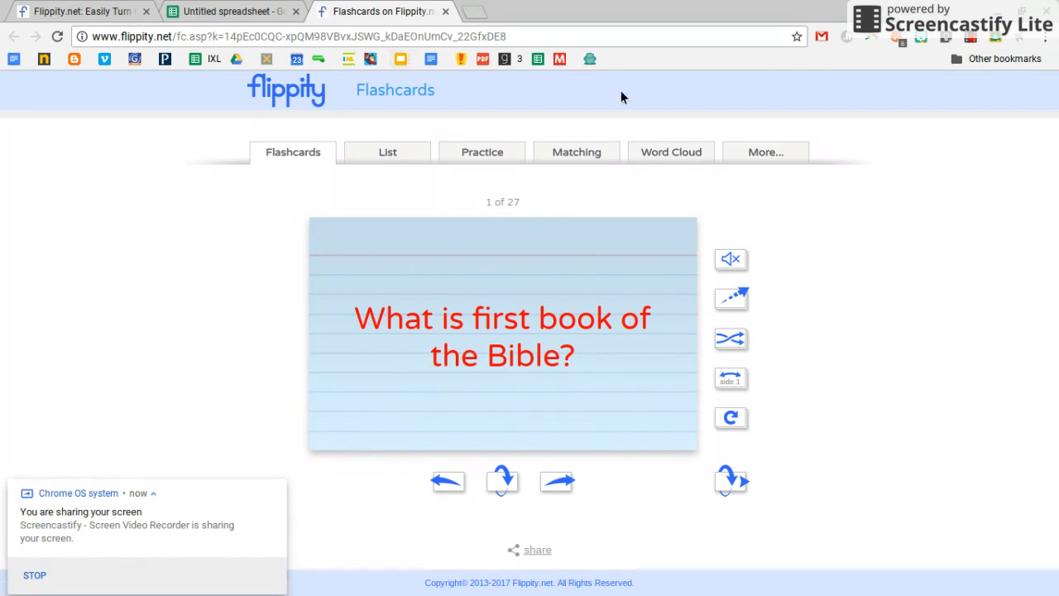
Show the flashcard page's sharing options and look over the link and the available sharing methods
{"action": "left_click", "coordinate": [536, 552]}
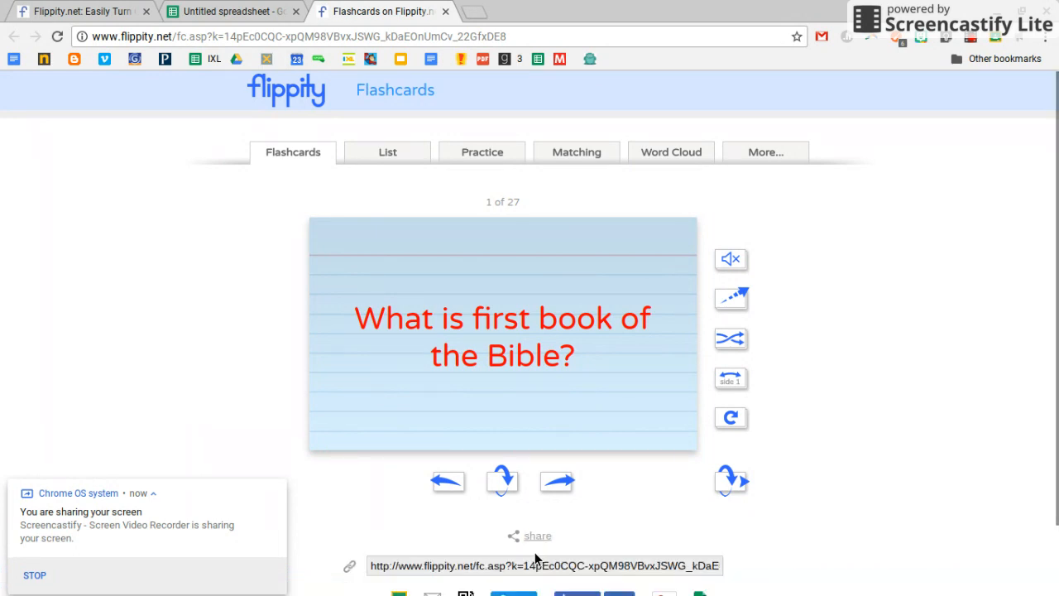
{"action": "scroll", "coordinate": [708, 515], "scroll_direction": "down", "scroll_amount": 1}
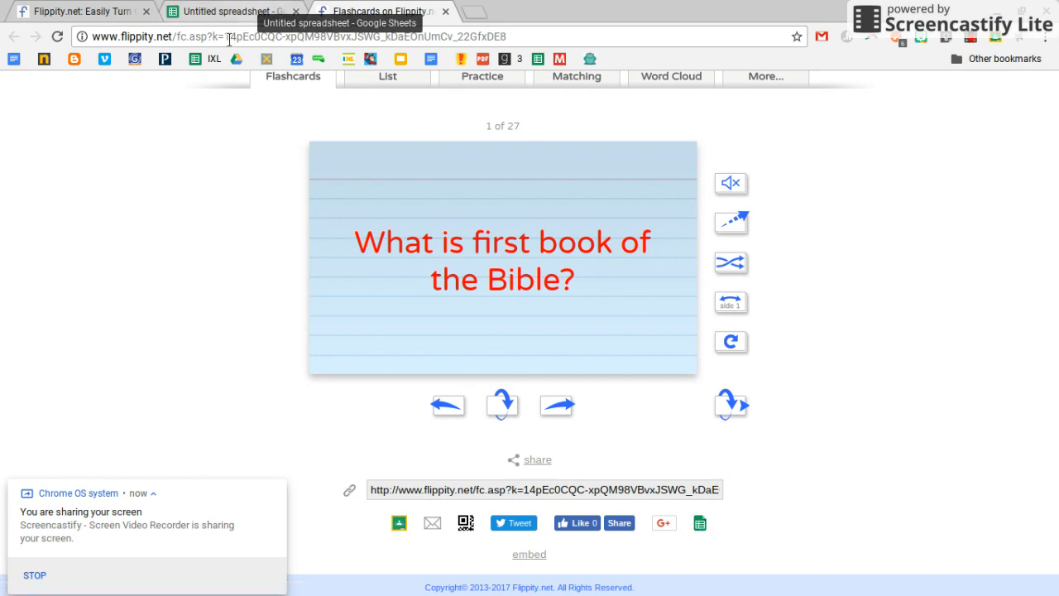
{"action": "scroll", "coordinate": [164, 174], "scroll_direction": "up", "scroll_amount": 2}
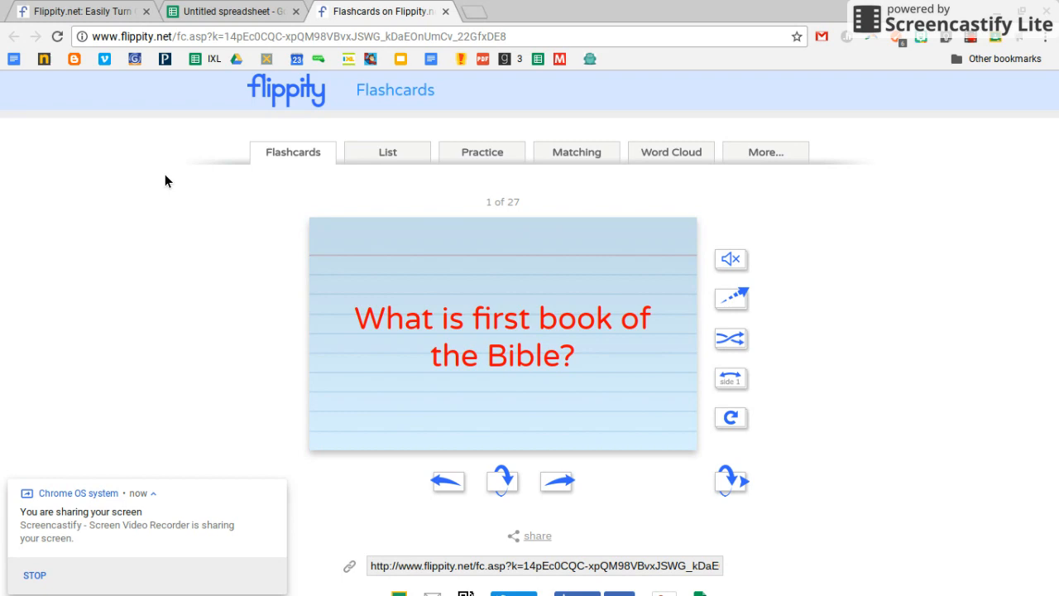
{"action": "left_click", "coordinate": [977, 37]}
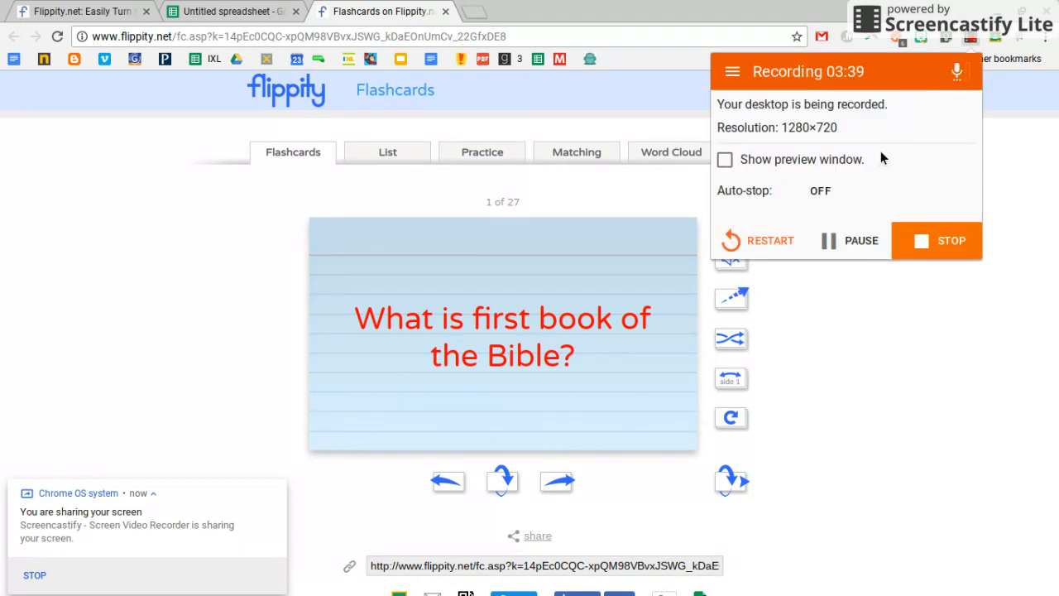